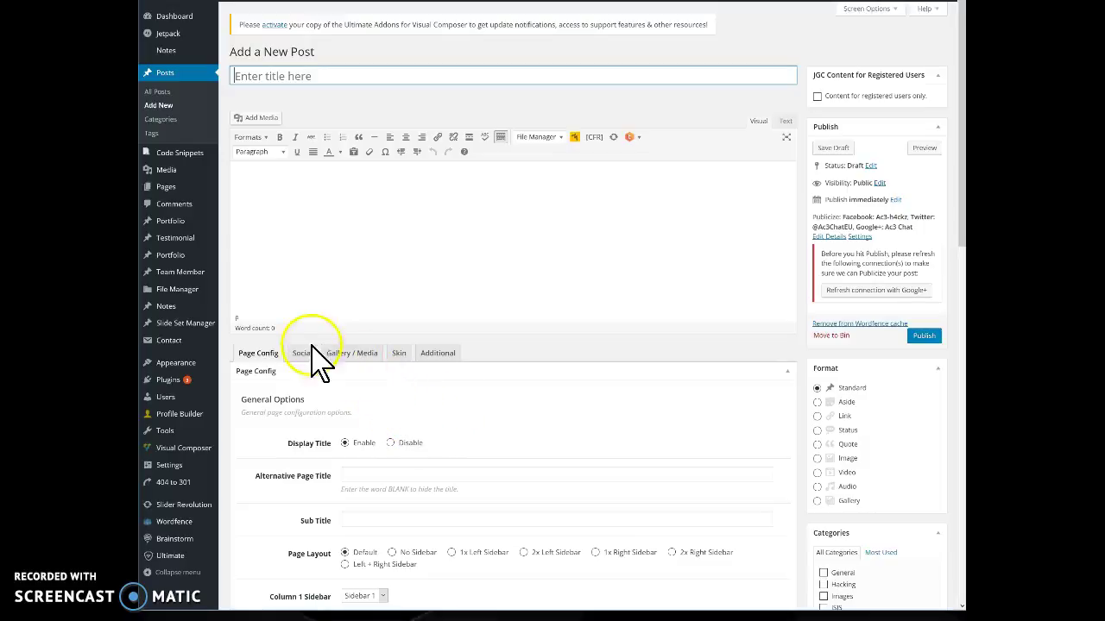
Enter the post title 'title #camrera', with the hashtag misspelled
left_click(469, 273)
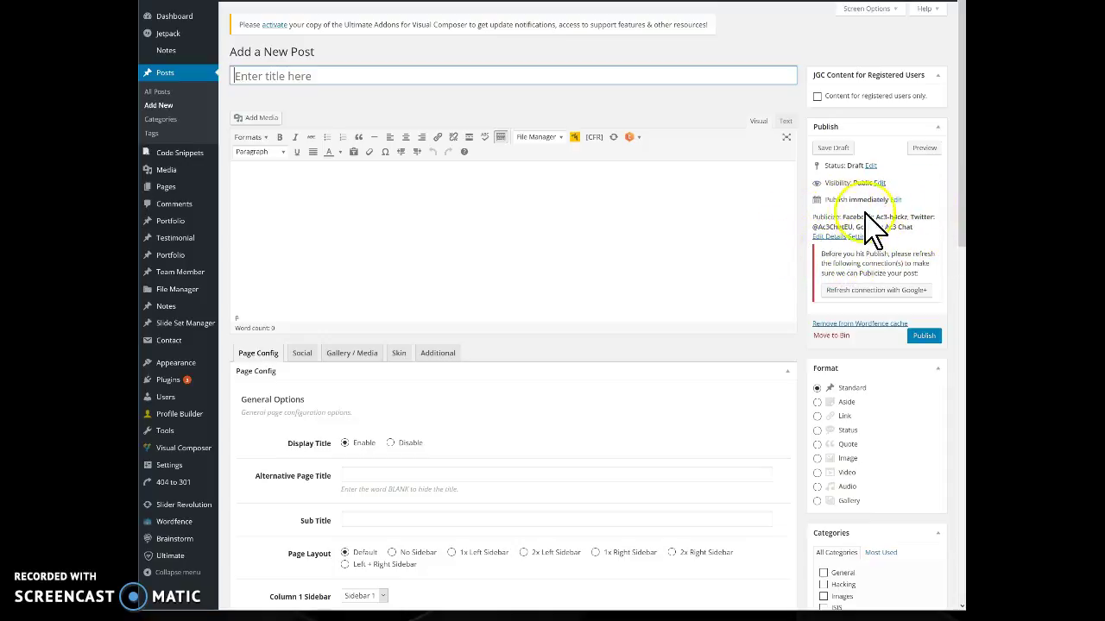
left_click(267, 76)
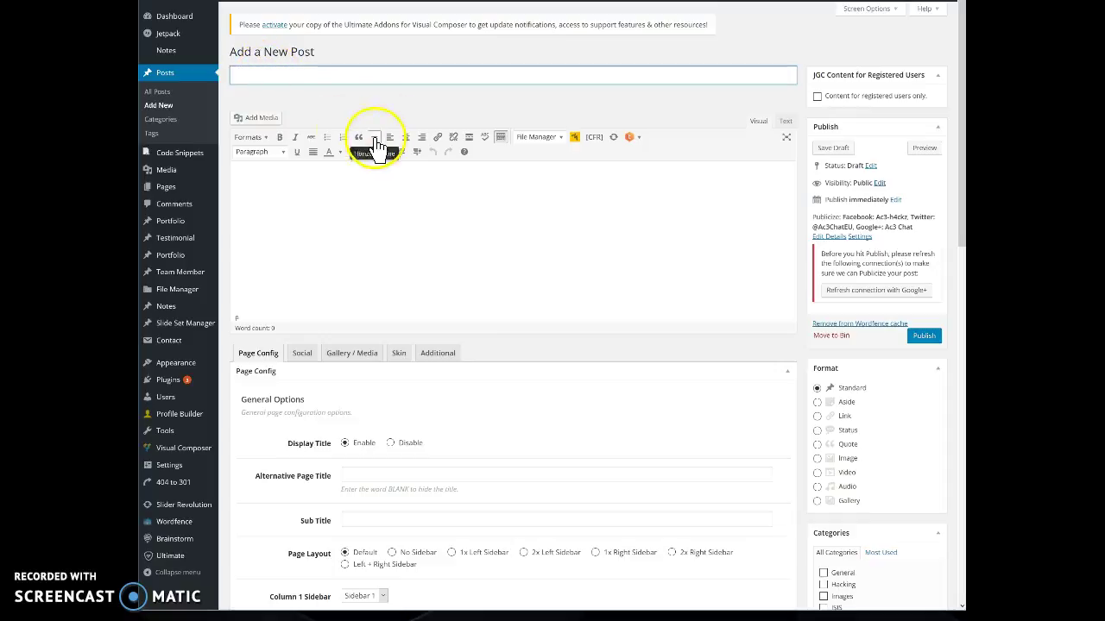
type("title")
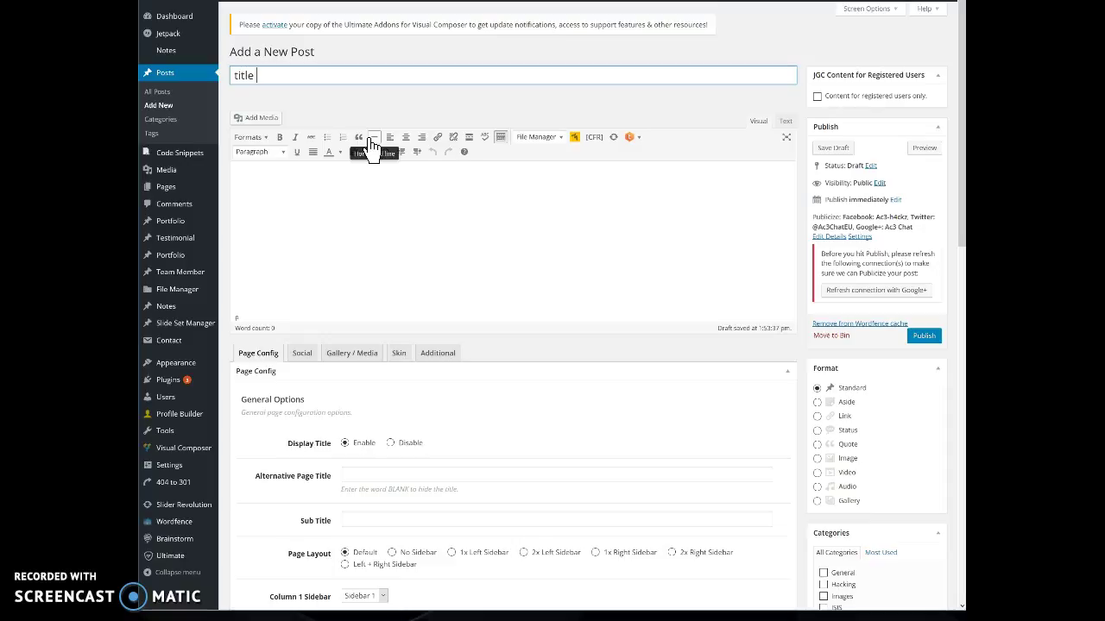
type("#ca")
type("m")
type("rera")
Correct the hashtag to '#camera' via spelling suggestions and insert 'of the post' after 'title'
left_click(286, 76)
right_click(286, 76)
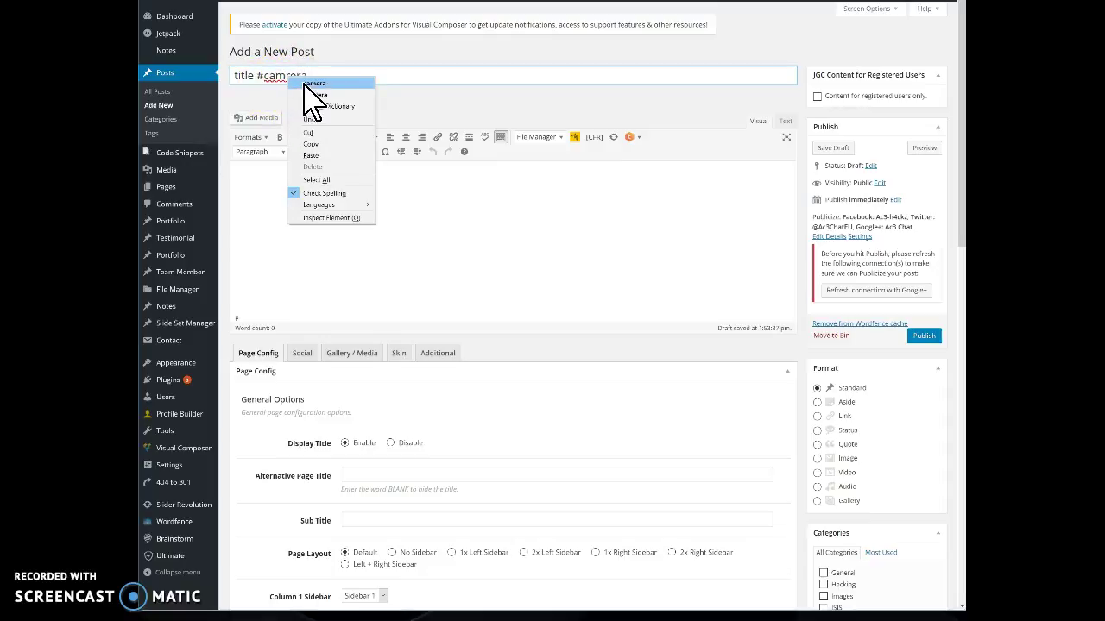
left_click(312, 84)
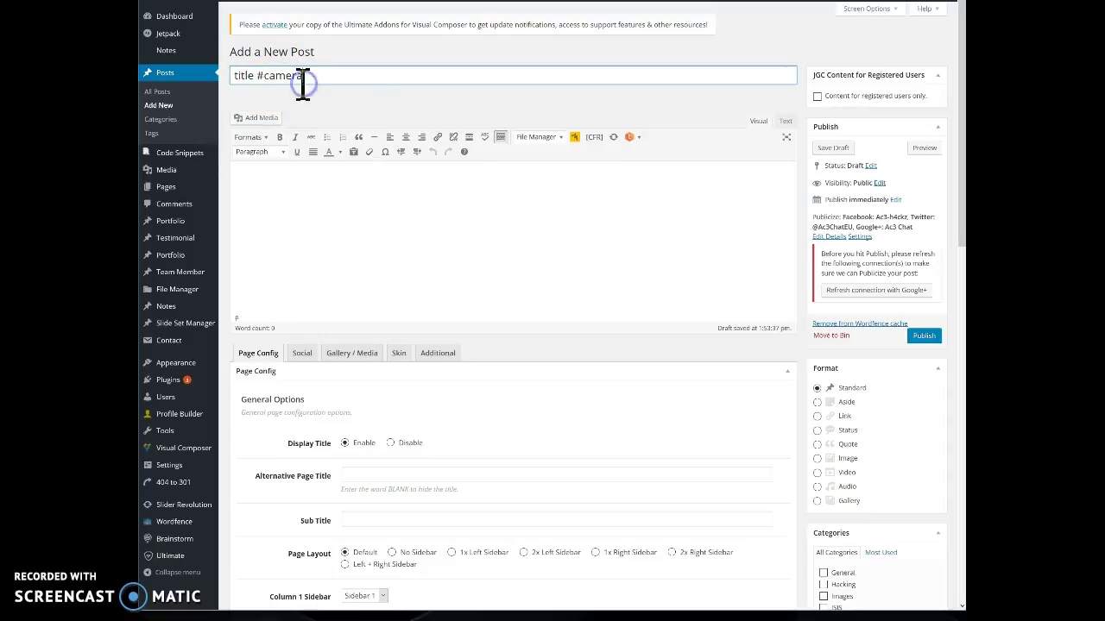
left_click(253, 75)
type("o")
type("f the post")
left_click(327, 75)
left_click(315, 76)
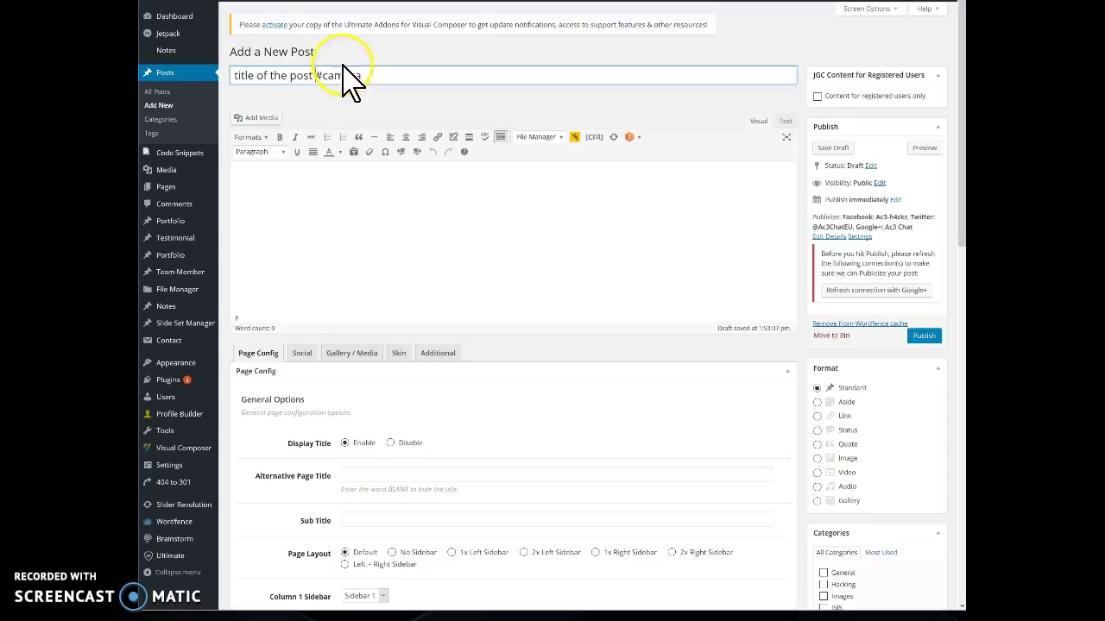
left_click(279, 199)
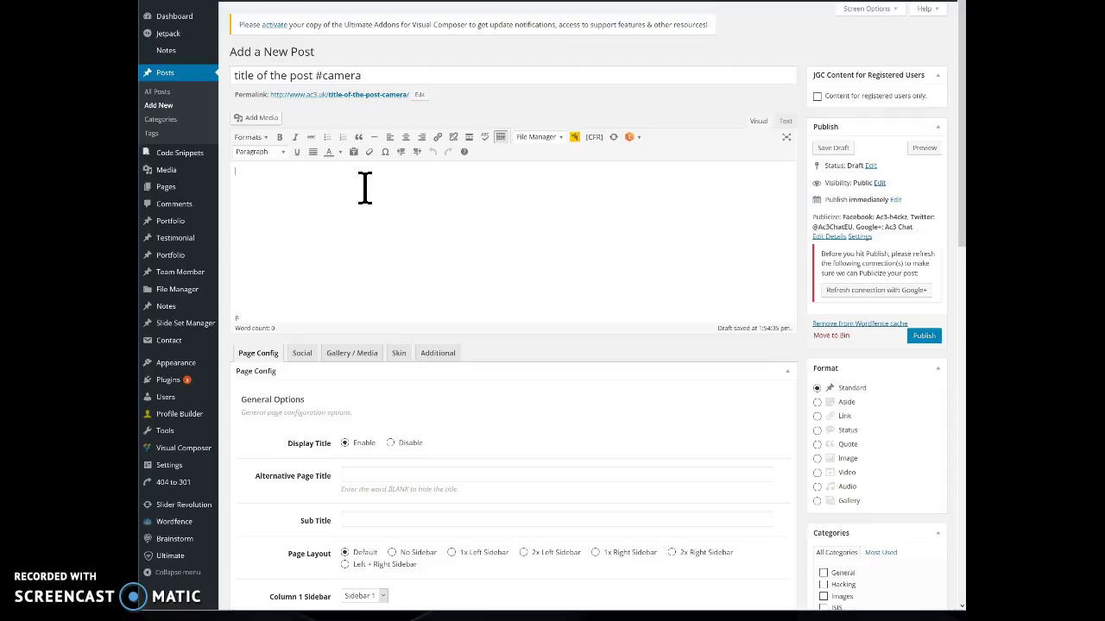
Write the body sentence 'here is my post and all the details' and start a new paragraph
type("here ismy post and all")
type(" the c")
left_click(308, 190)
left_click(321, 175)
key("Return")
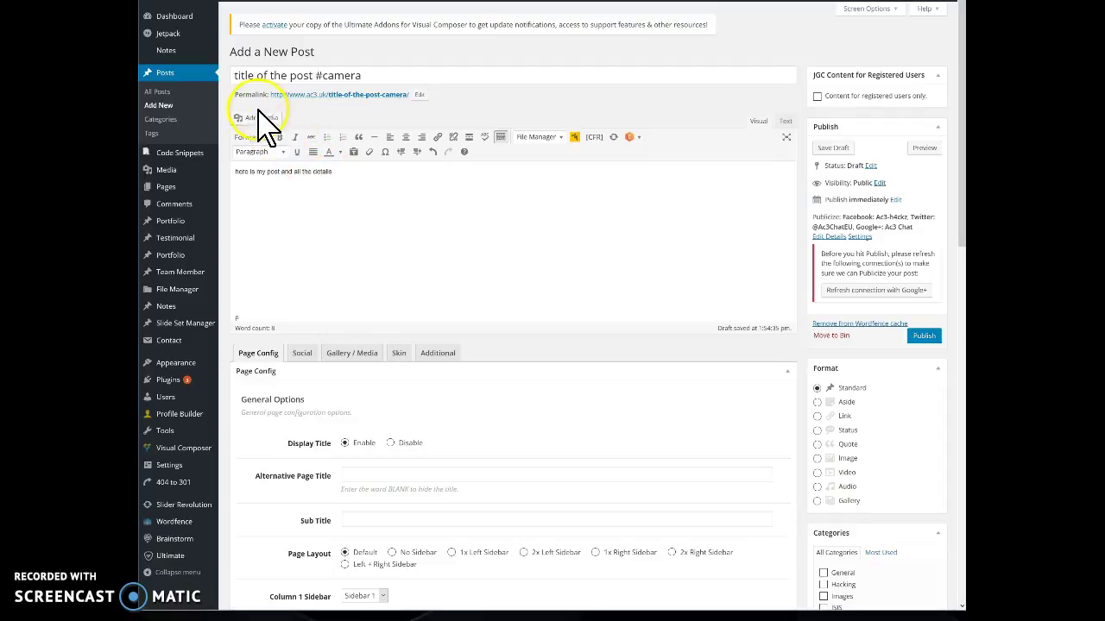
Insert the black eye image from the media library into the post
left_click(259, 118)
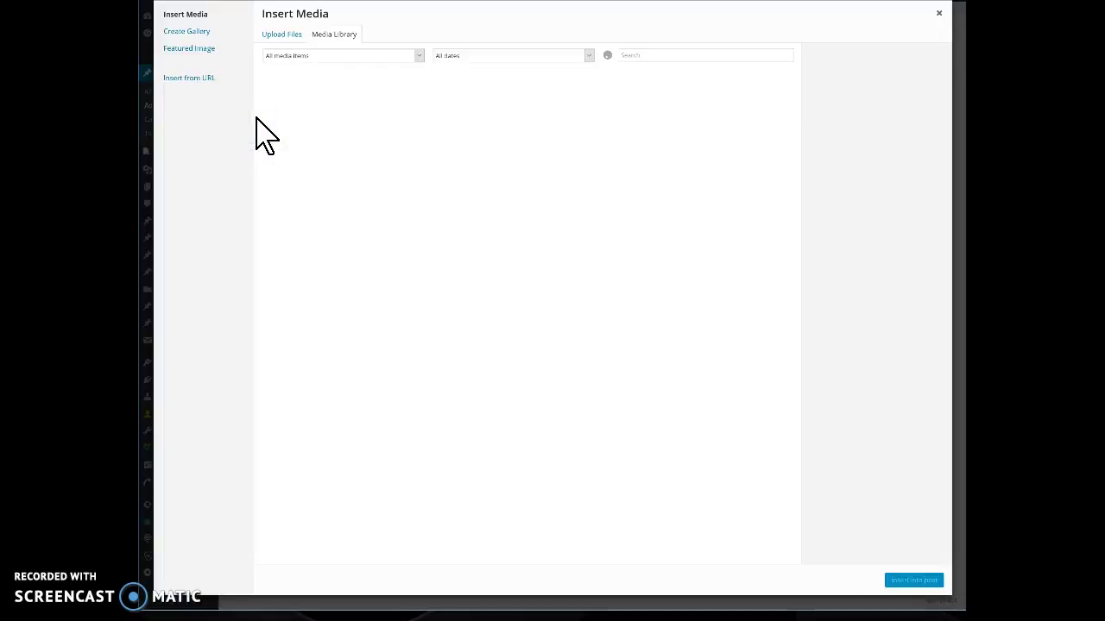
left_click(275, 113)
left_click(831, 525)
left_click(902, 578)
left_click(320, 261)
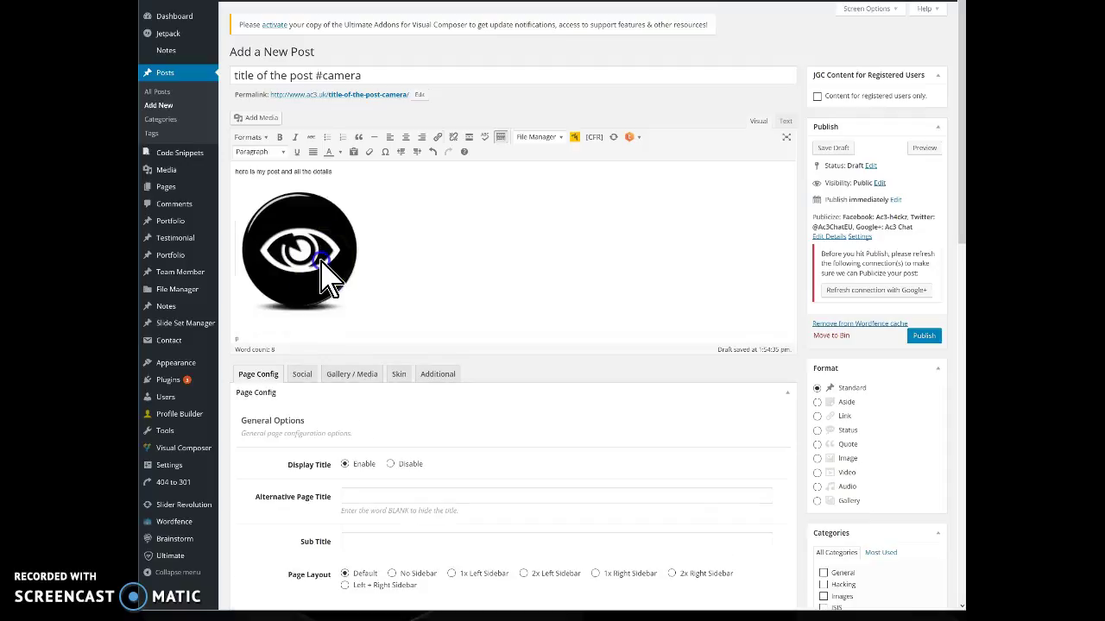
Set the eye image's alignment to Align left
left_click(315, 258)
left_click(259, 177)
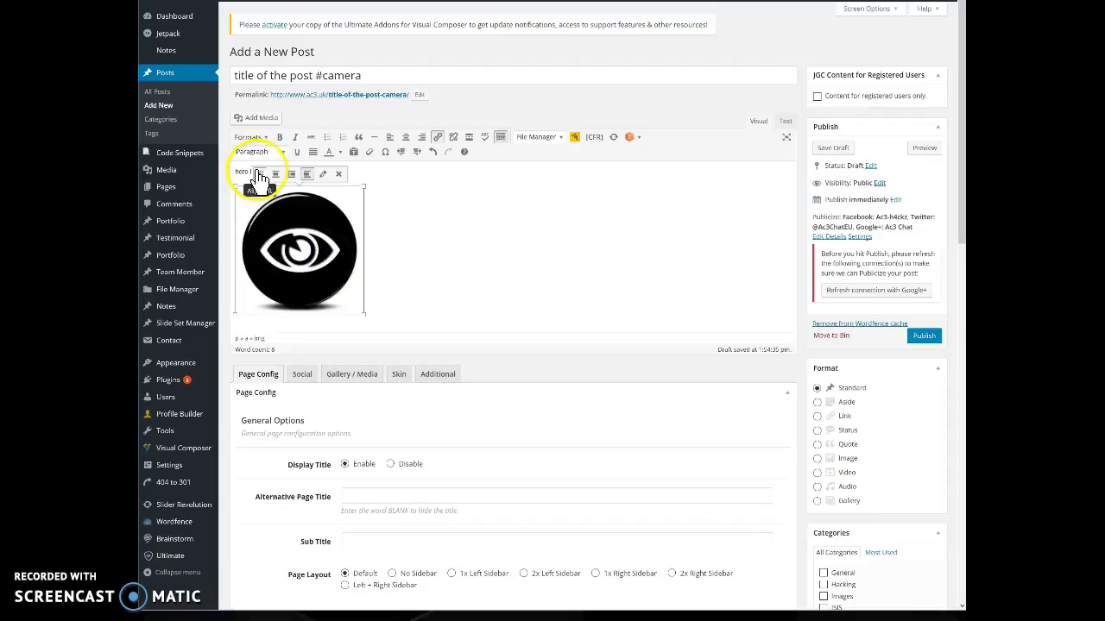
left_click(302, 231)
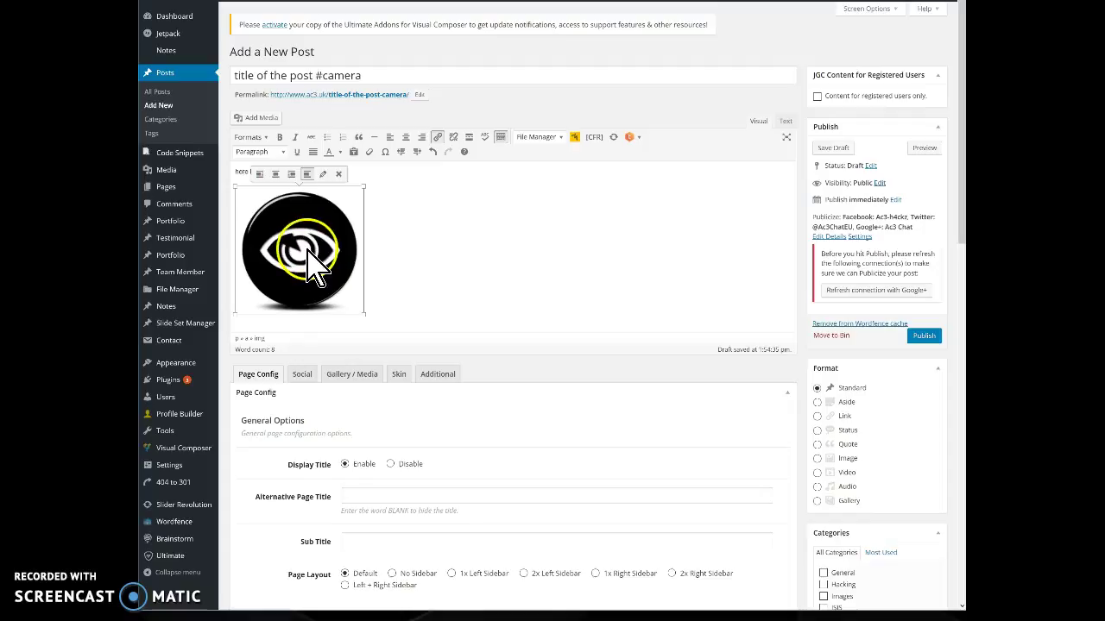
left_click(274, 177)
left_click(260, 176)
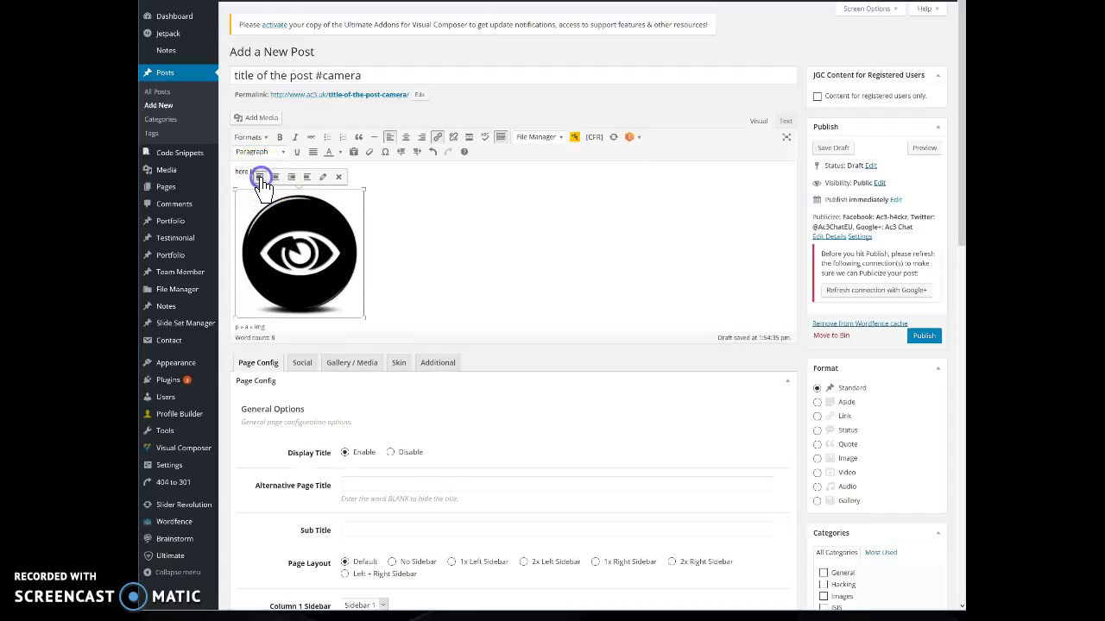
Type placeholder 'r r gr gr gr' lines beside the image and add lines below
left_click(395, 191)
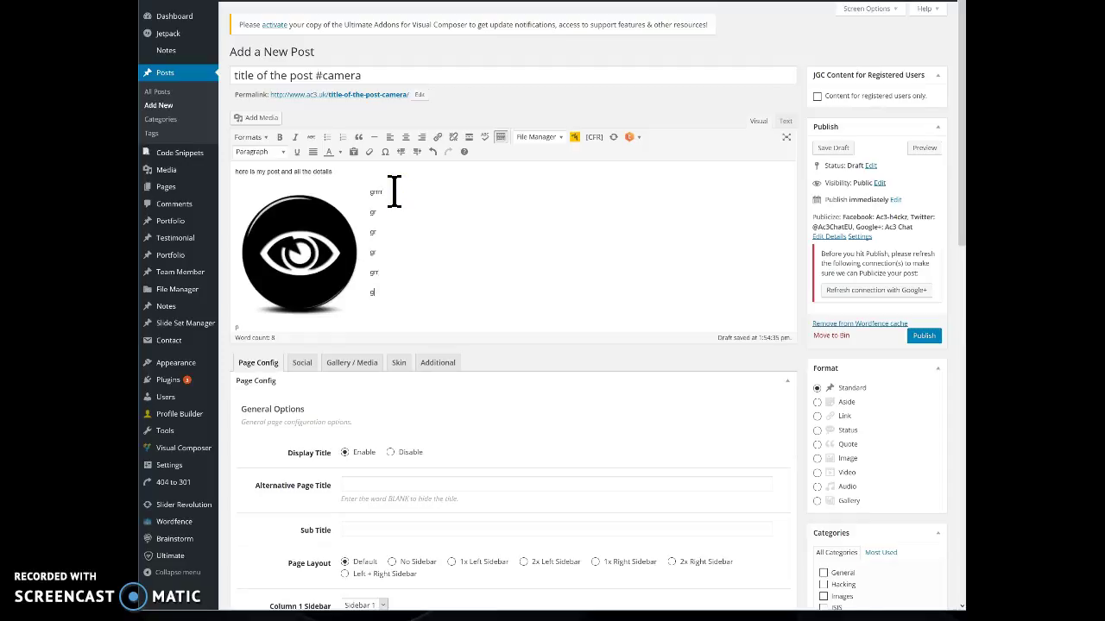
type("r r gr gr gr")
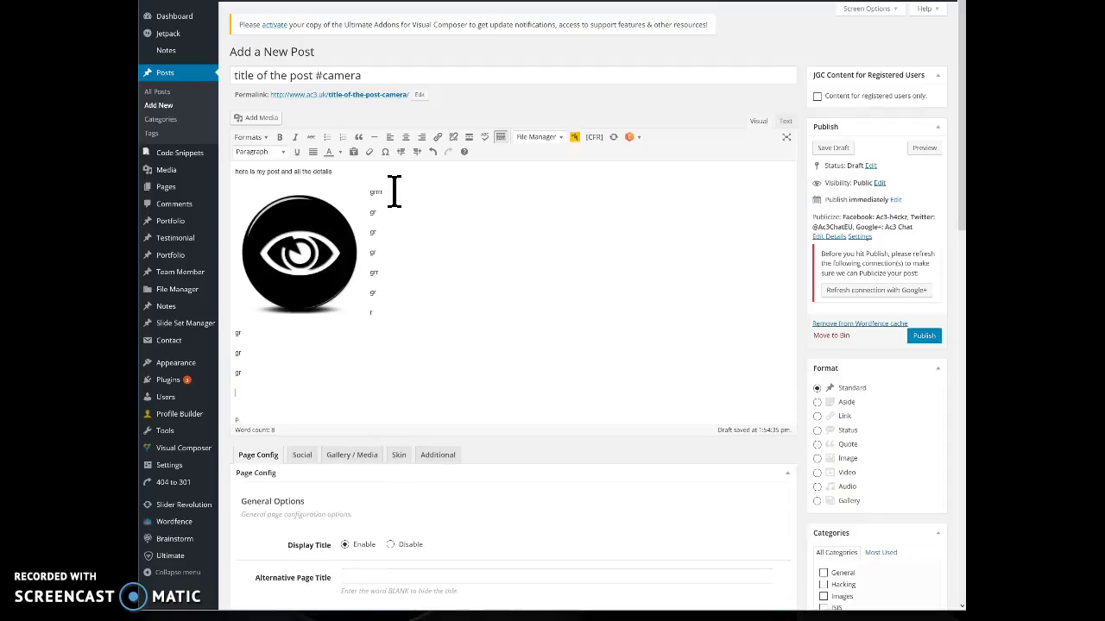
key("Return")
key("Return")
left_click(341, 311)
Tick the General, News and Learning boxes in the Categories panel
scroll(341, 311, "down", 1)
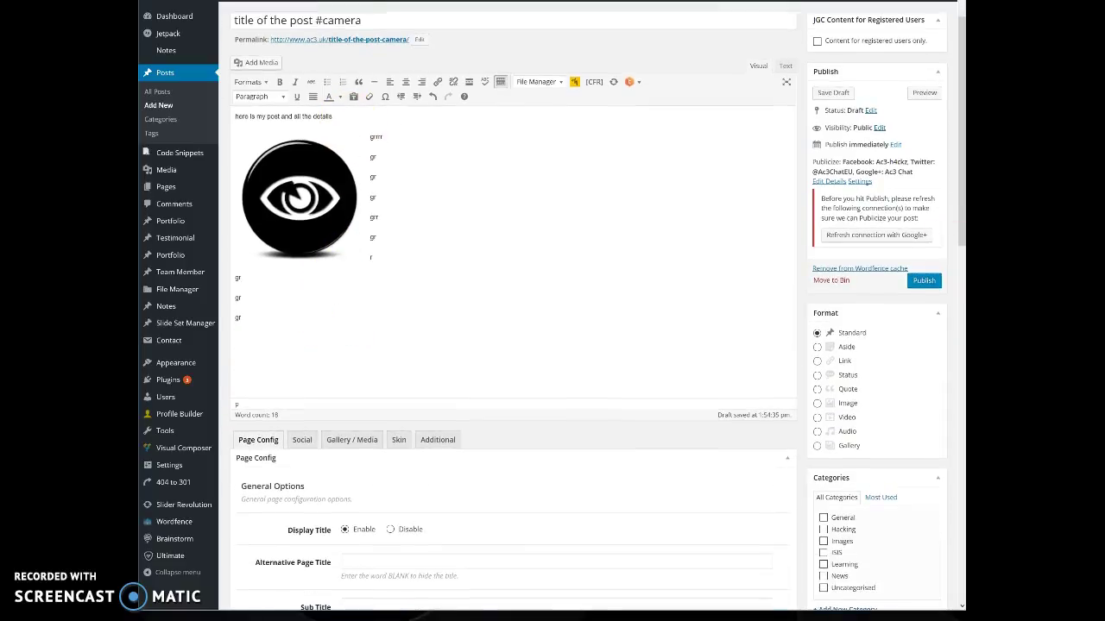
left_click(299, 121)
scroll(435, 285, "down", 3)
scroll(440, 293, "down", 1)
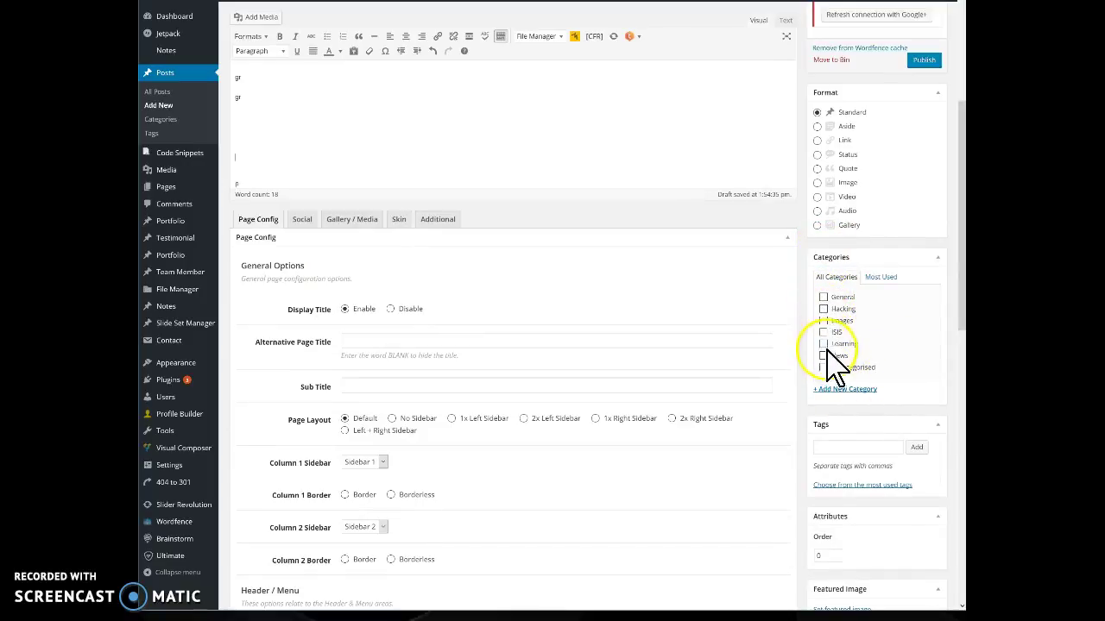
left_click(823, 298)
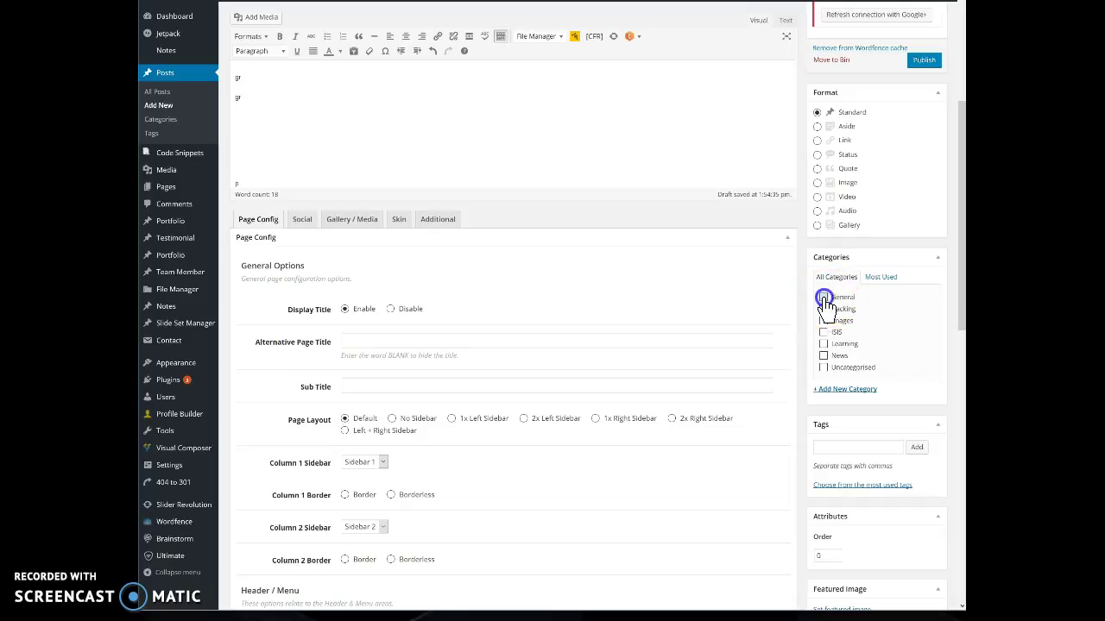
left_click(824, 356)
left_click(823, 345)
Enter 'learning, camera, school' in the Tags field and add them to the post
scroll(854, 475, "down", 1)
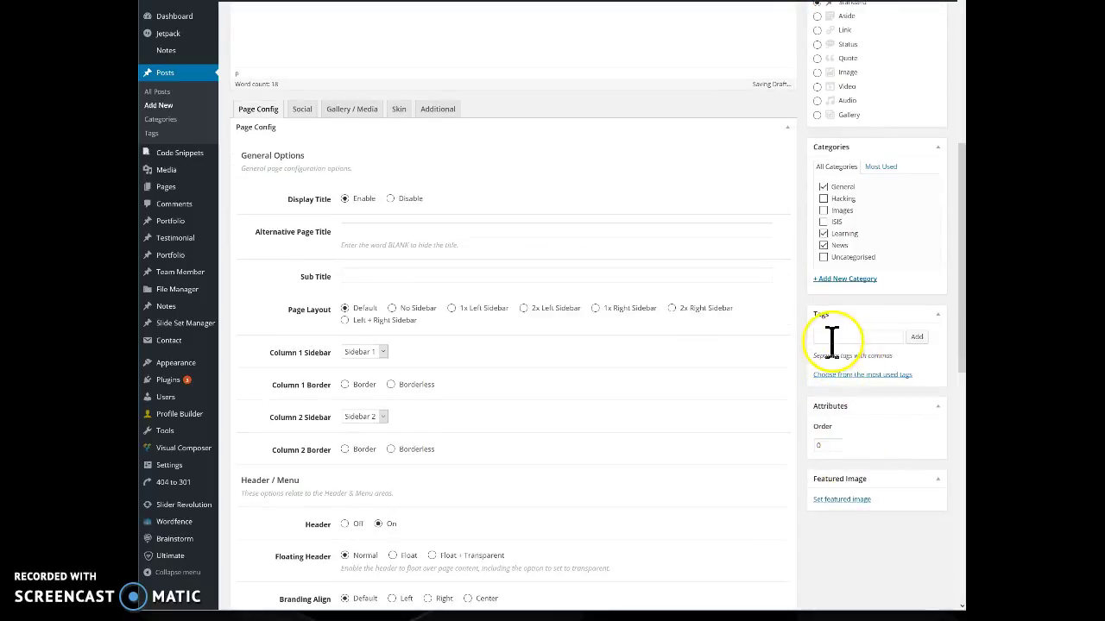
left_click(830, 338)
left_click(827, 335)
left_click(861, 337)
type("learning, camera, school")
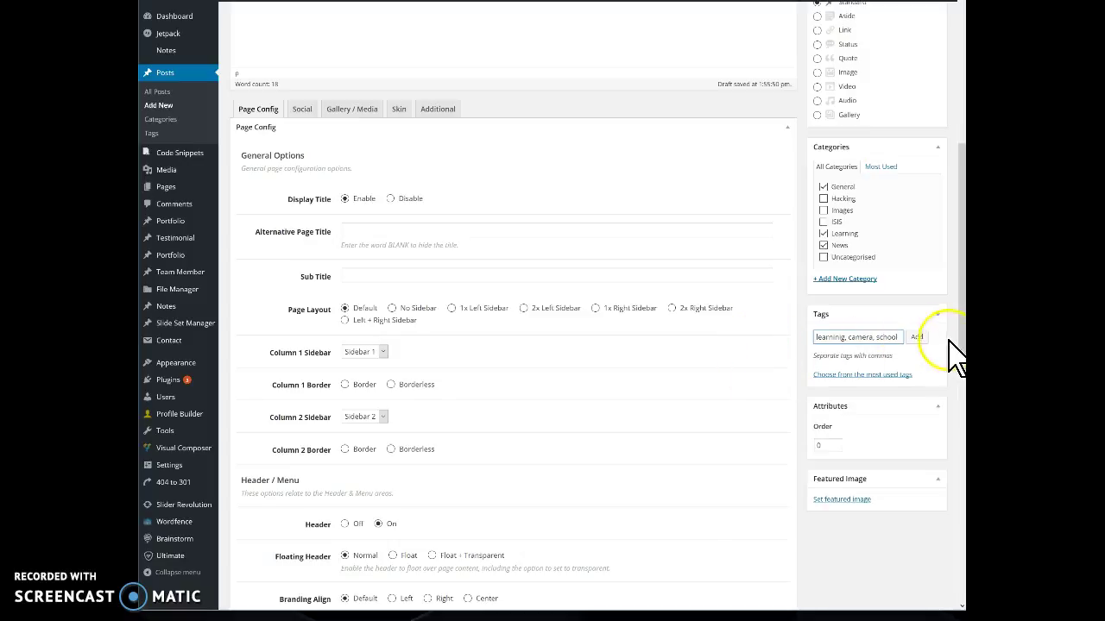
left_click(921, 339)
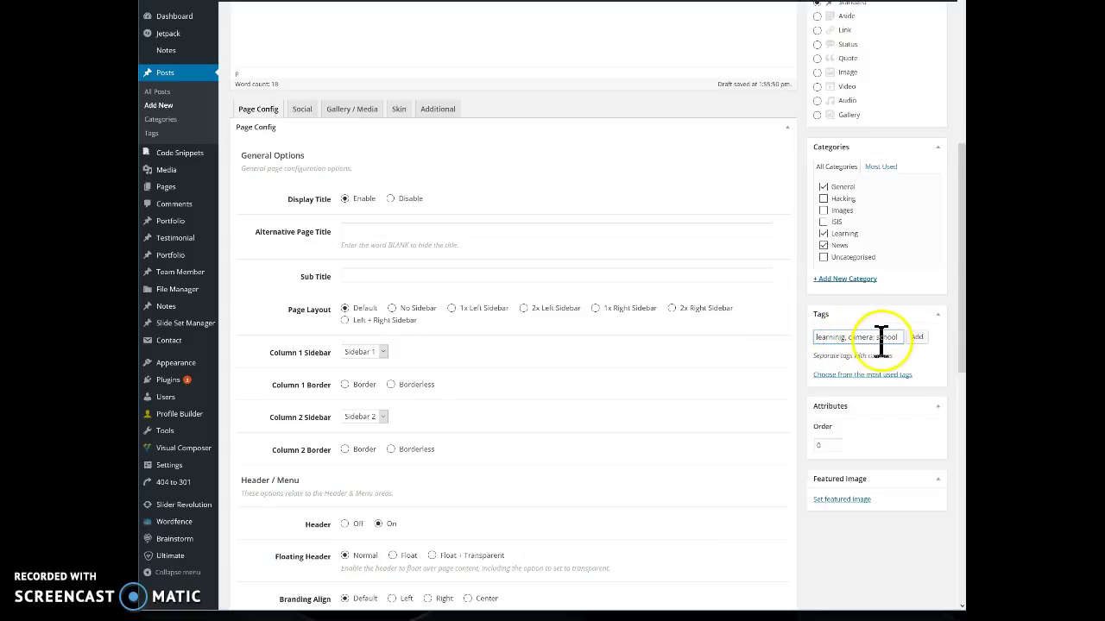
left_click(917, 338)
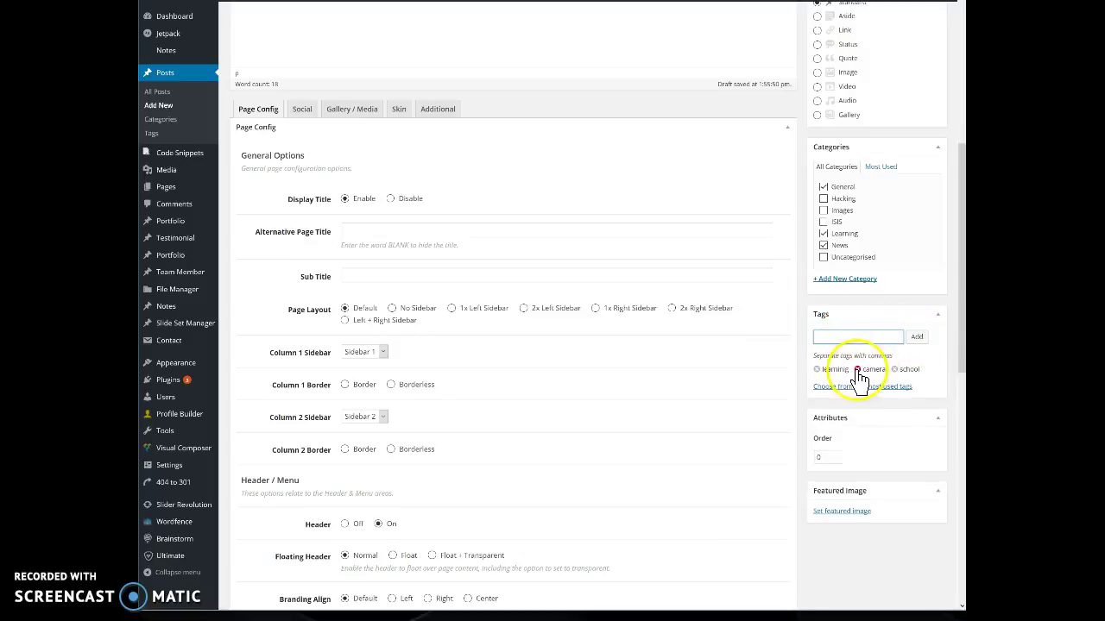
Choose the anon mask picture in the Media Library as the featured image
left_click(839, 512)
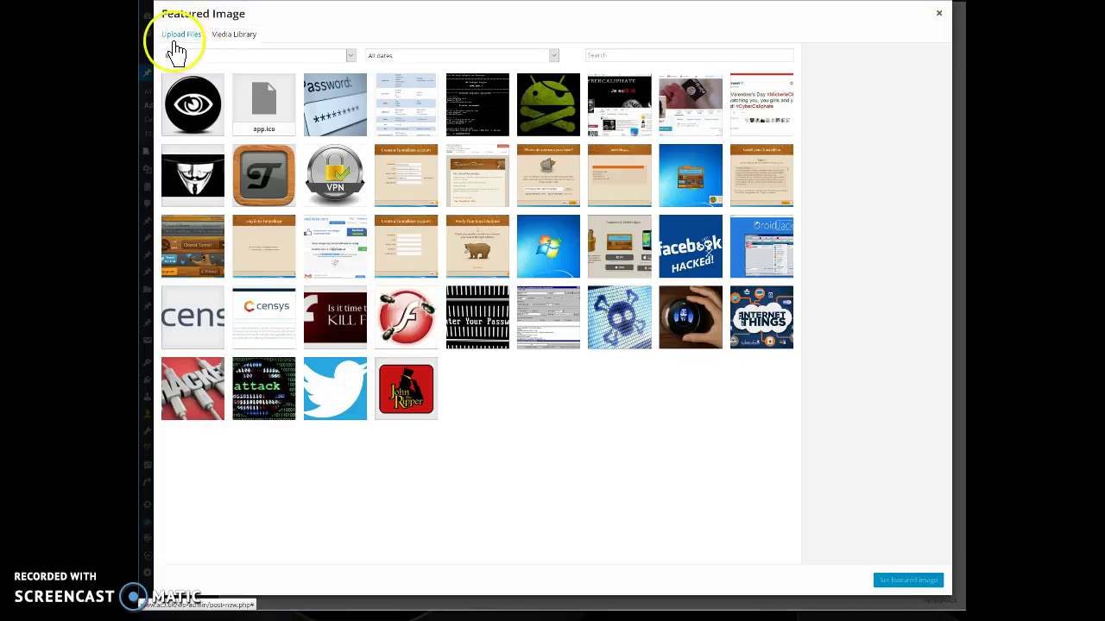
left_click(207, 181)
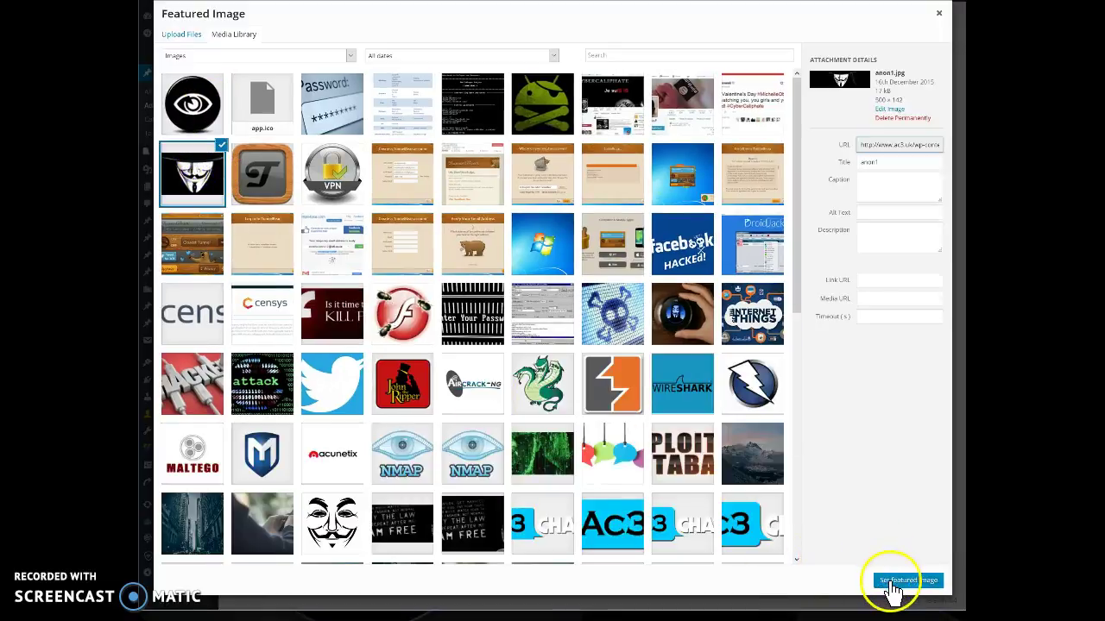
left_click(889, 582)
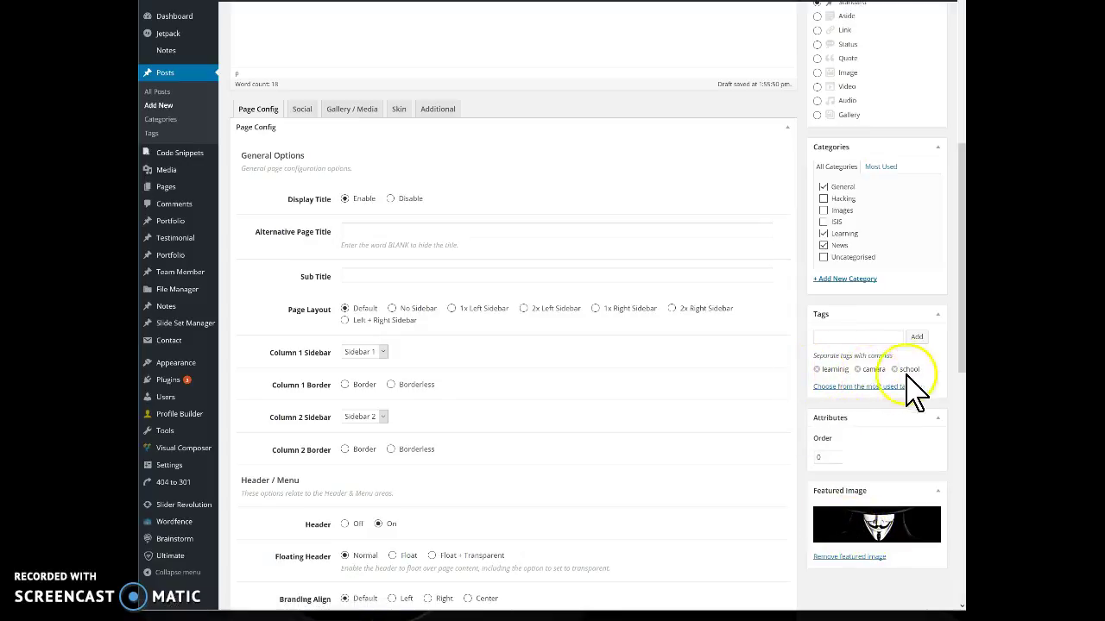
left_click(823, 186)
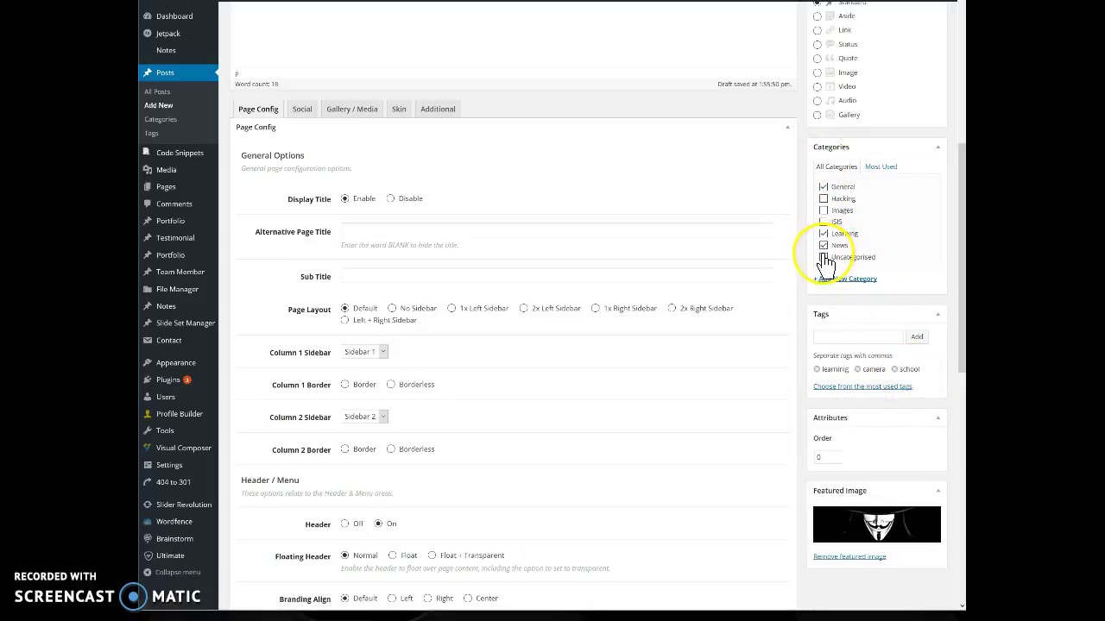
scroll(481, 260, "up", 4)
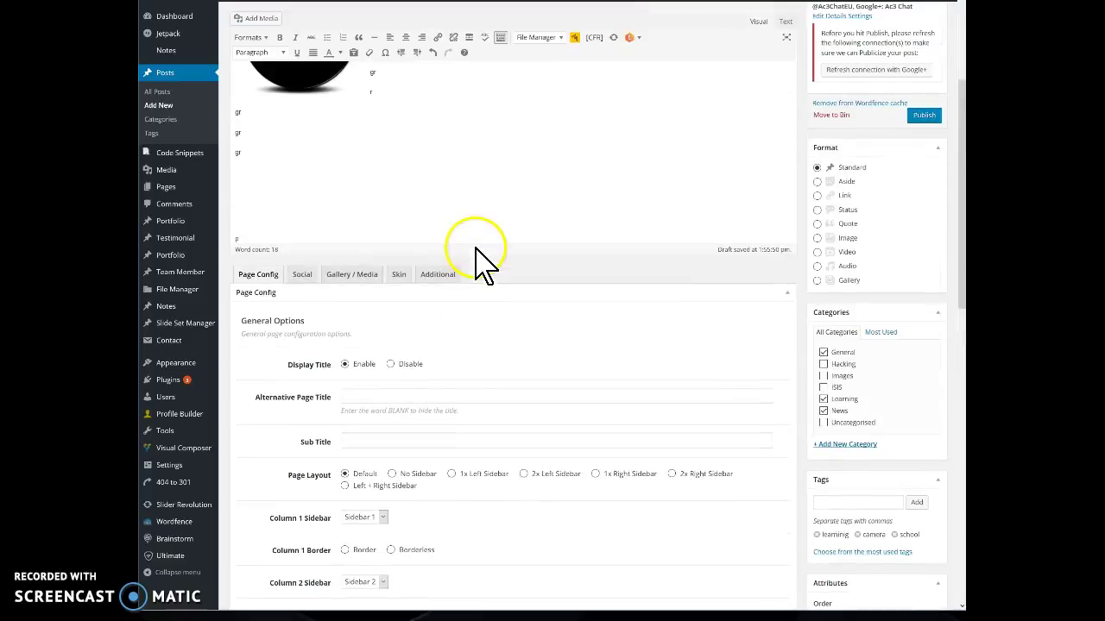
scroll(482, 260, "up", 3)
left_click(263, 276)
scroll(264, 274, "up", 3)
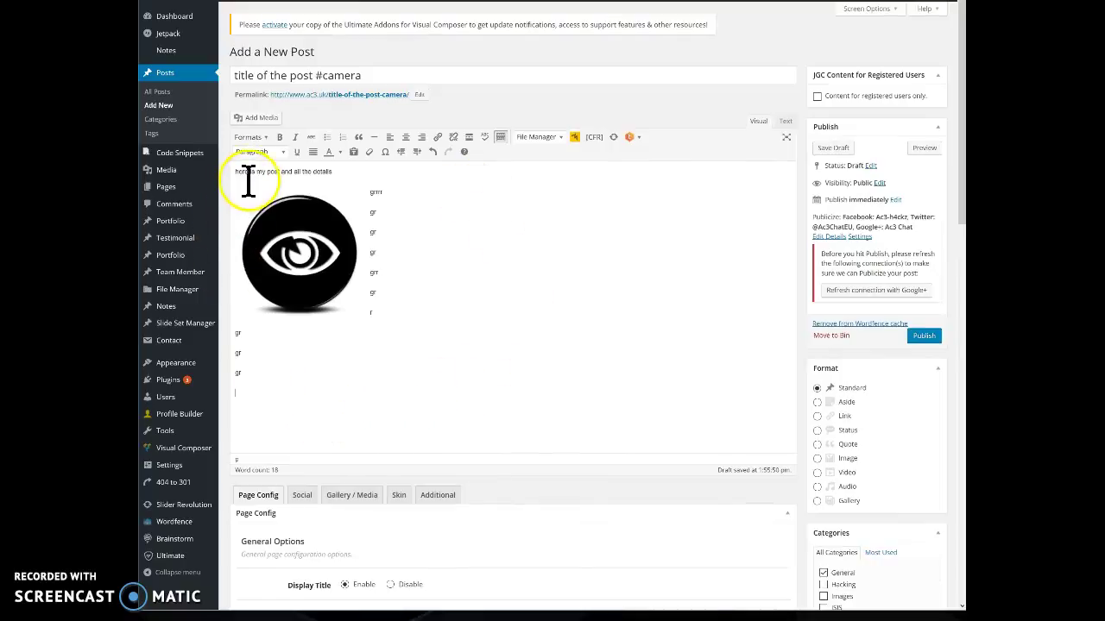
left_click_drag(248, 172, 343, 171)
left_click(396, 175)
left_click(387, 172)
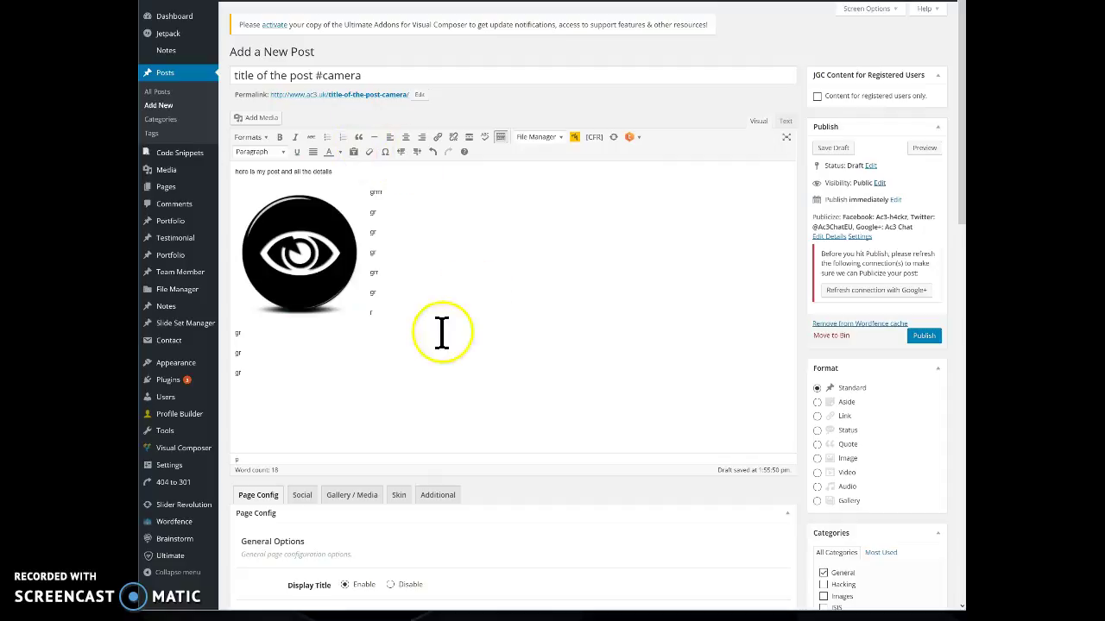
scroll(526, 370, "down", 3)
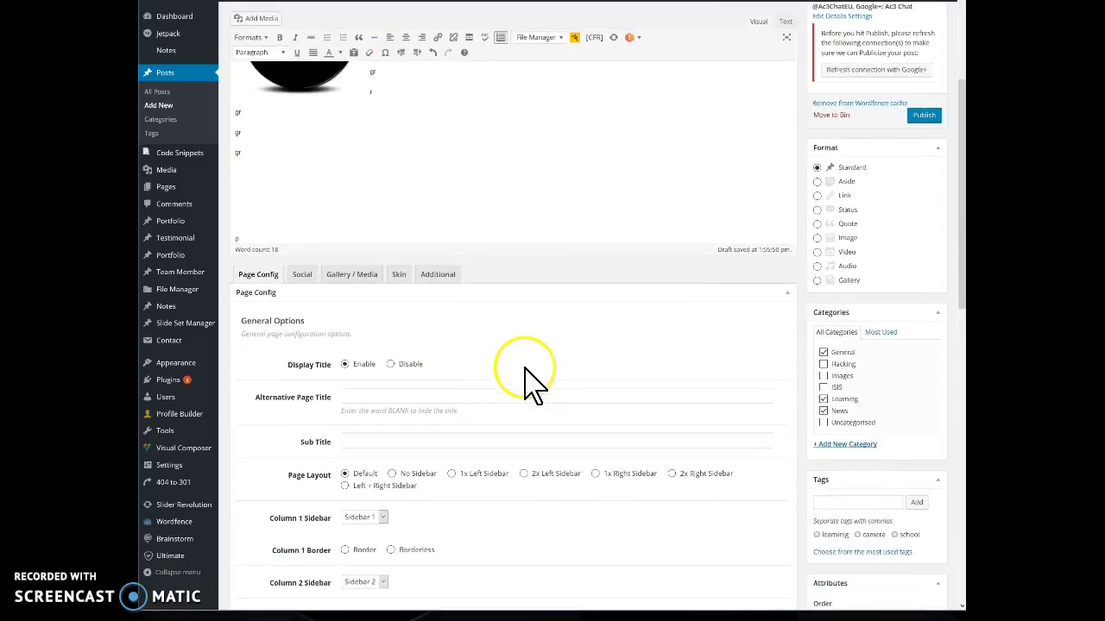
scroll(525, 372, "down", 2)
scroll(524, 375, "up", 1)
scroll(526, 377, "up", 2)
scroll(517, 371, "up", 3)
left_click(919, 339)
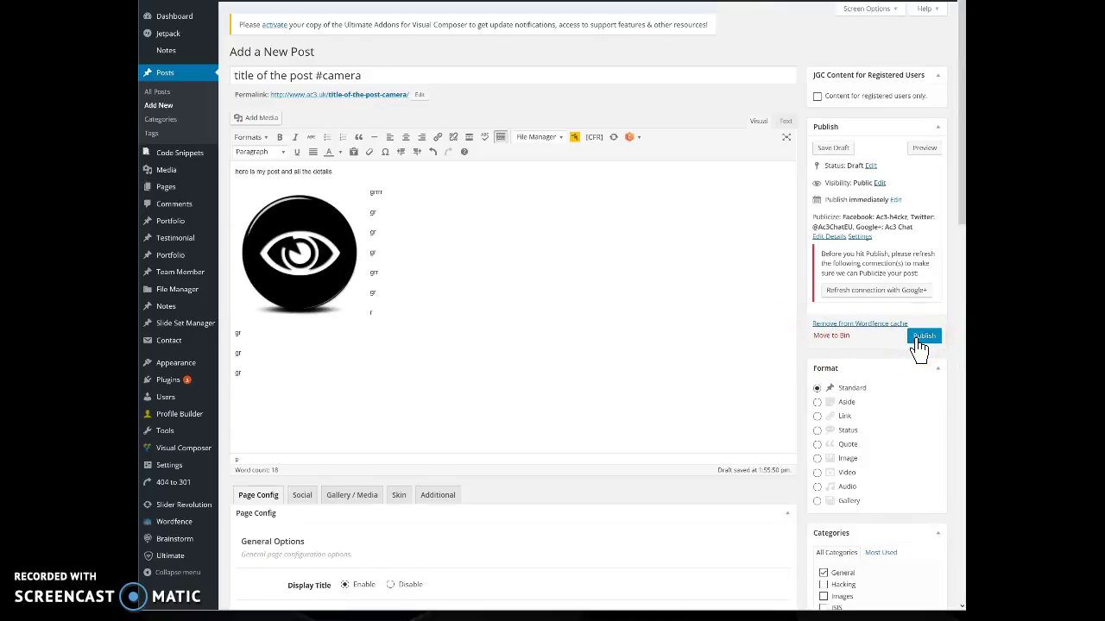